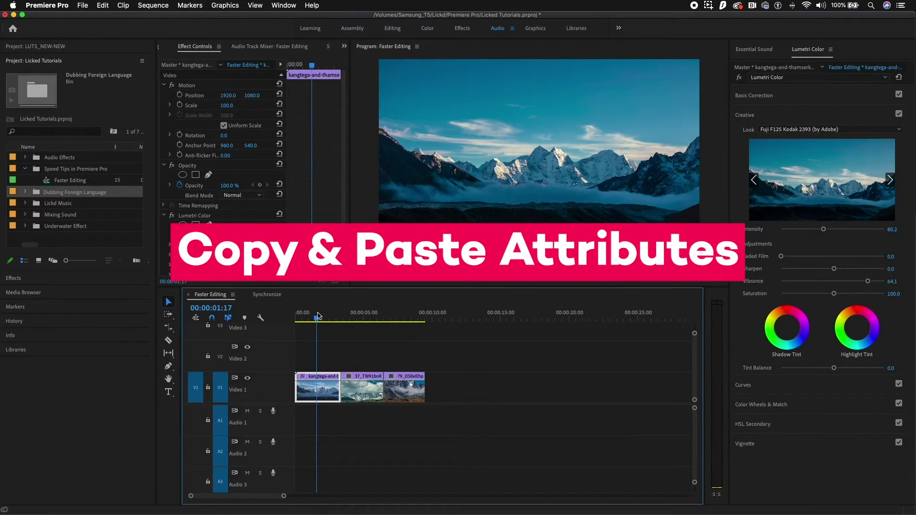
# Step: Review the first clip's Lumetri look, toggling the effect off and on to compare
pyautogui.click(316, 315)
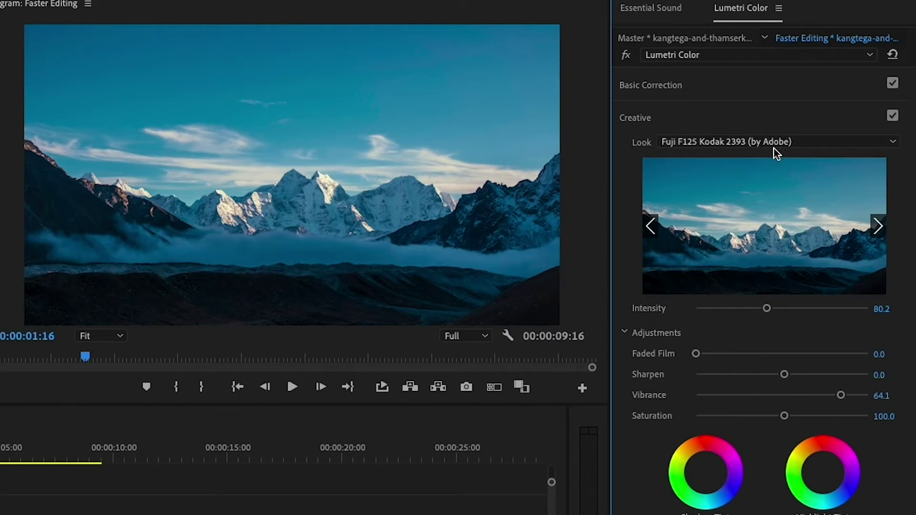
pyautogui.click(774, 148)
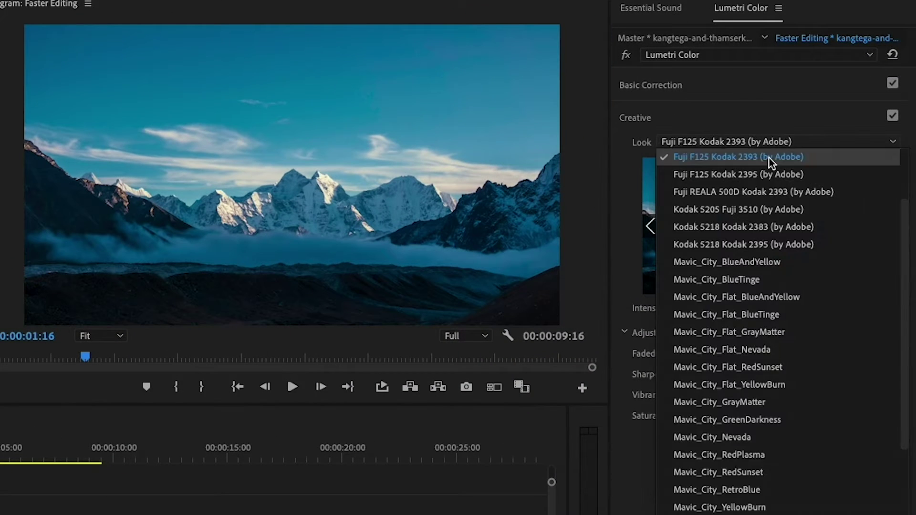
pyautogui.click(722, 119)
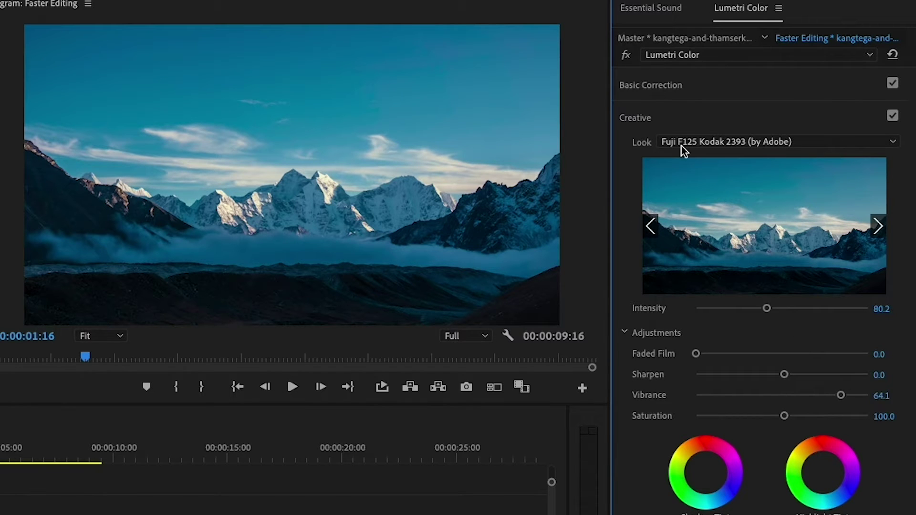
pyautogui.click(627, 56)
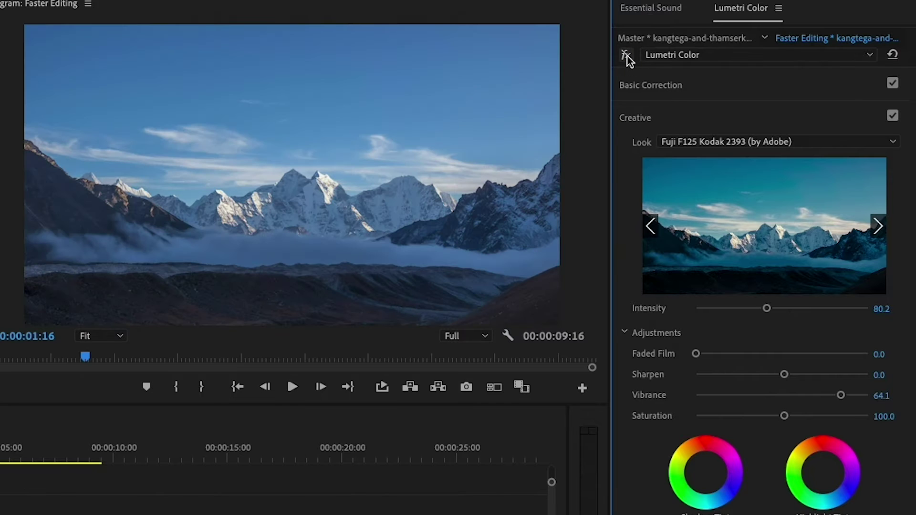
pyautogui.click(627, 56)
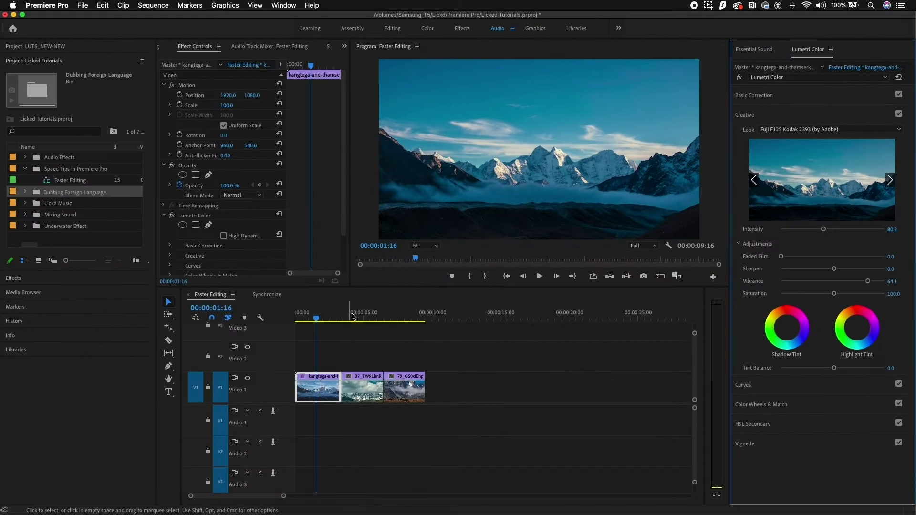
# Step: Paste the Lumetri Color attributes onto the second and third clips
pyautogui.click(362, 314)
pyautogui.moveTo(362, 315); pyautogui.dragTo(331, 328)
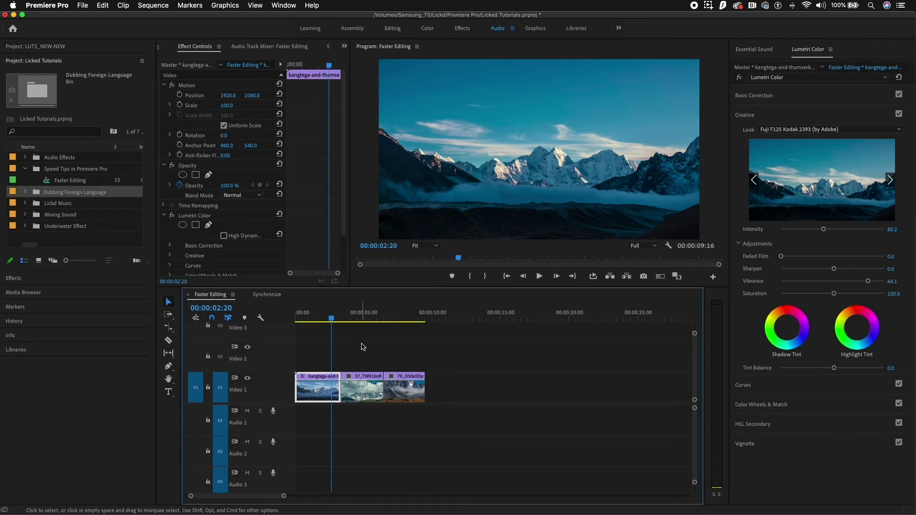
pyautogui.click(359, 314)
pyautogui.moveTo(371, 369); pyautogui.dragTo(422, 406)
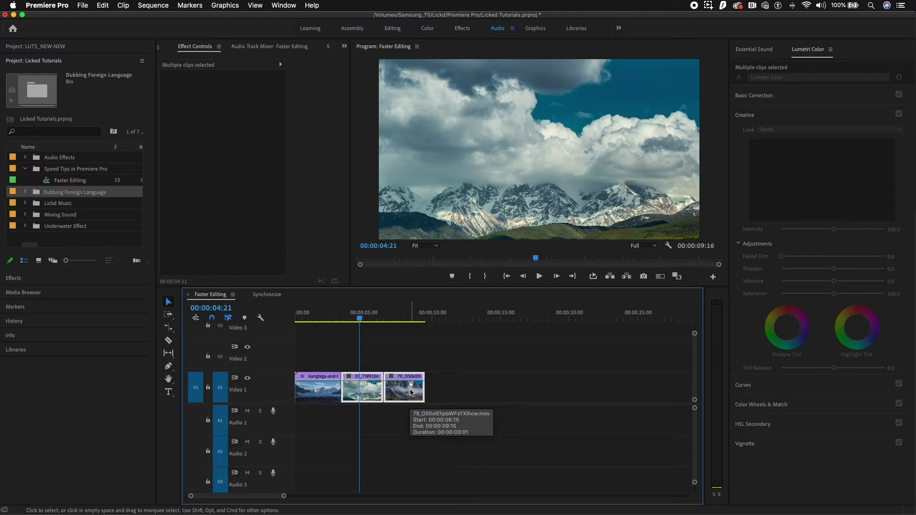
pyautogui.rightClick(412, 392)
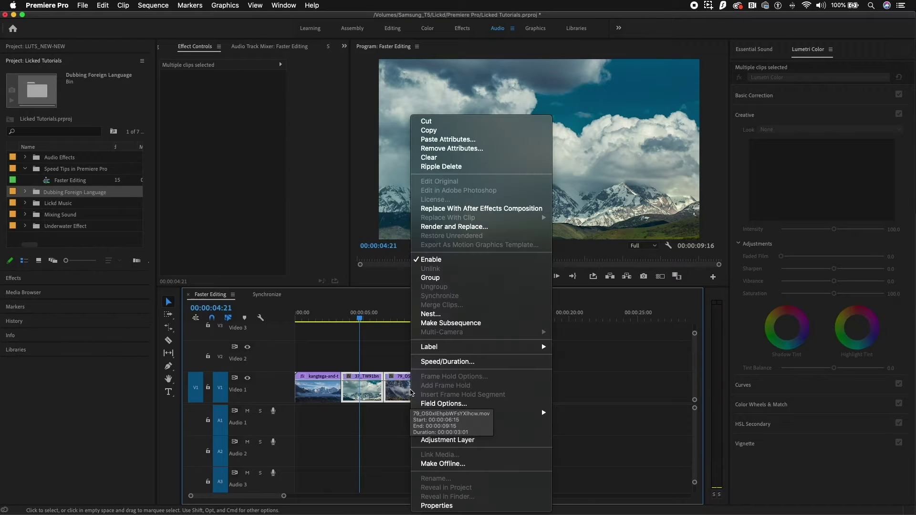
pyautogui.click(466, 139)
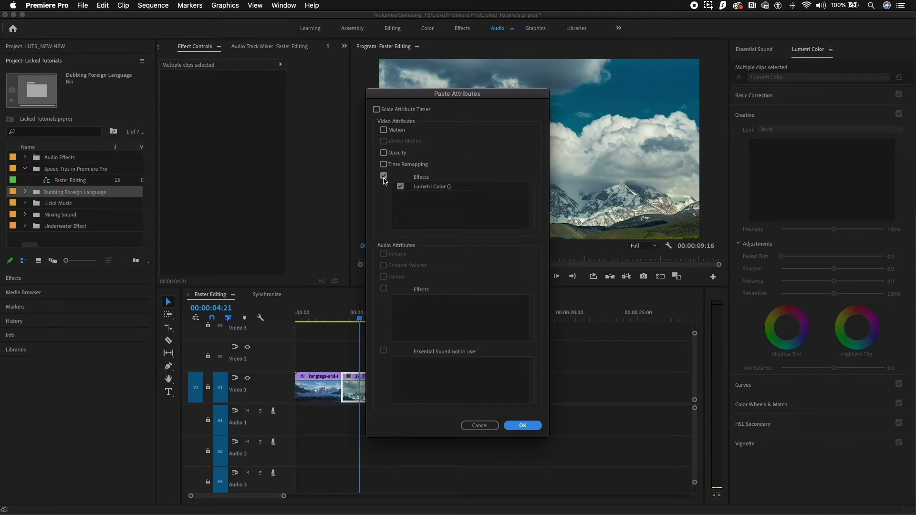
pyautogui.click(523, 426)
# Step: Preview and check the pasted Lumetri Color effect on the third and second clips
pyautogui.moveTo(360, 319); pyautogui.dragTo(396, 321)
pyautogui.click(408, 389)
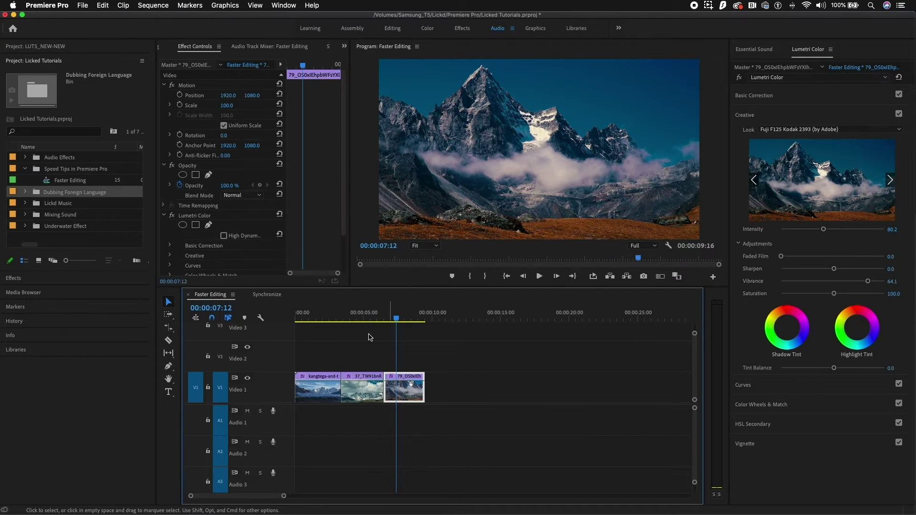
pyautogui.click(198, 216)
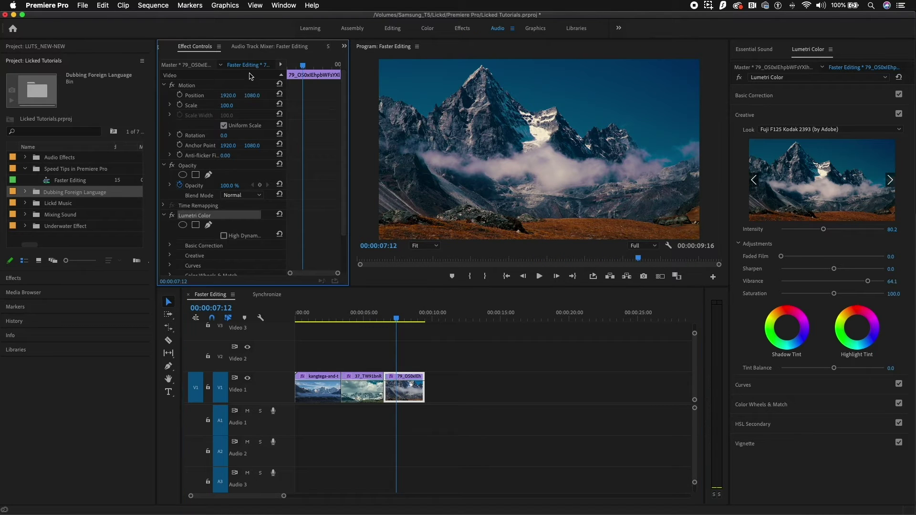
pyautogui.click(364, 316)
pyautogui.click(367, 392)
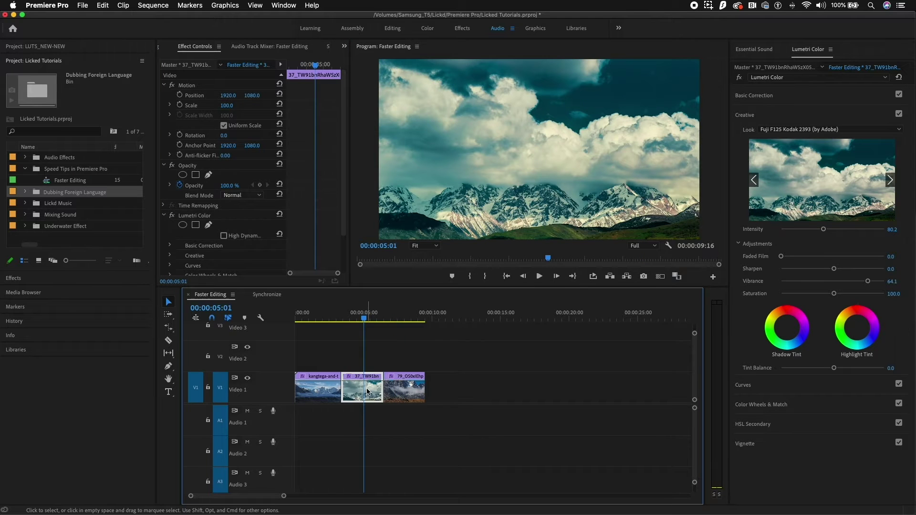
pyautogui.click(197, 216)
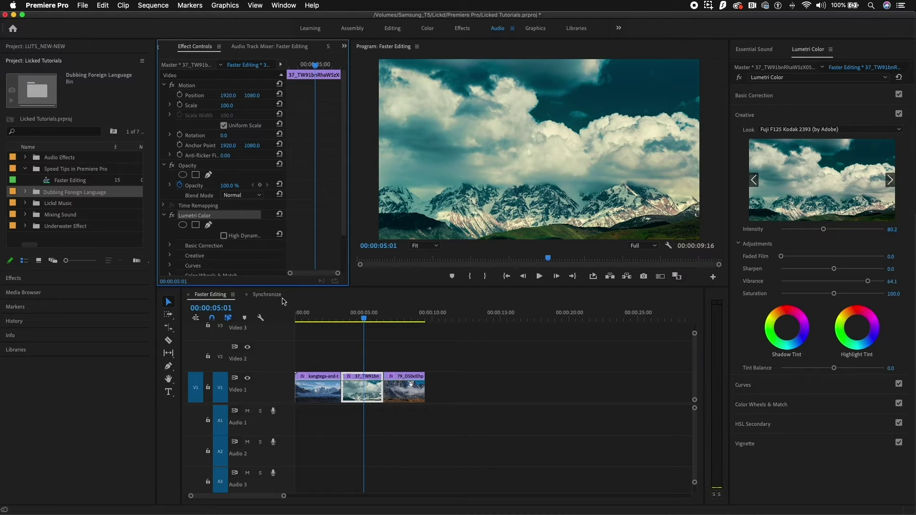
pyautogui.click(327, 314)
pyautogui.click(317, 389)
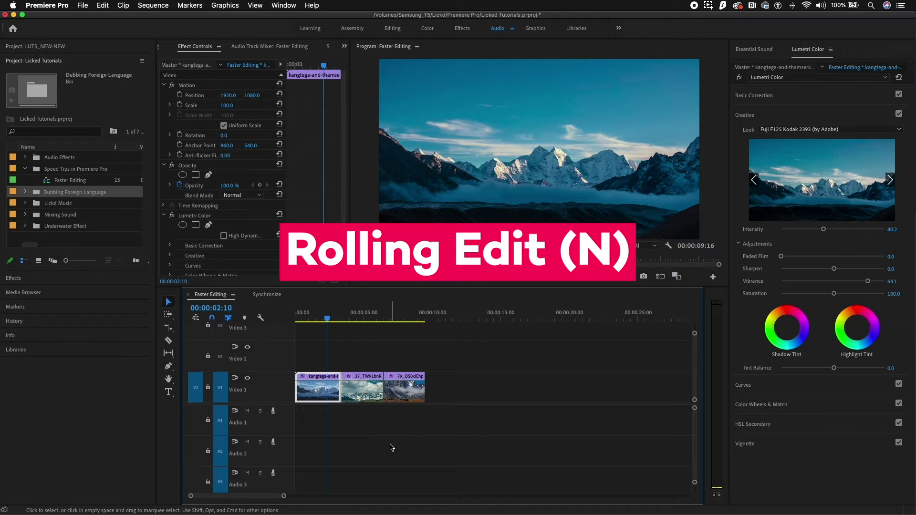
# Step: Roll the clip 1/2 cut later with the Rolling Edit tool, lengthening the first clip
pyautogui.press('n')
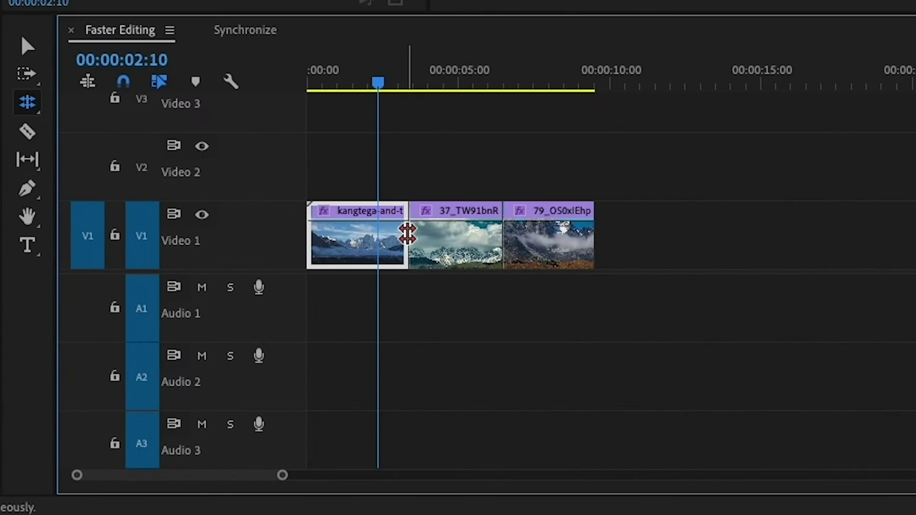
pyautogui.click(407, 234)
pyautogui.moveTo(407, 233); pyautogui.dragTo(377, 233)
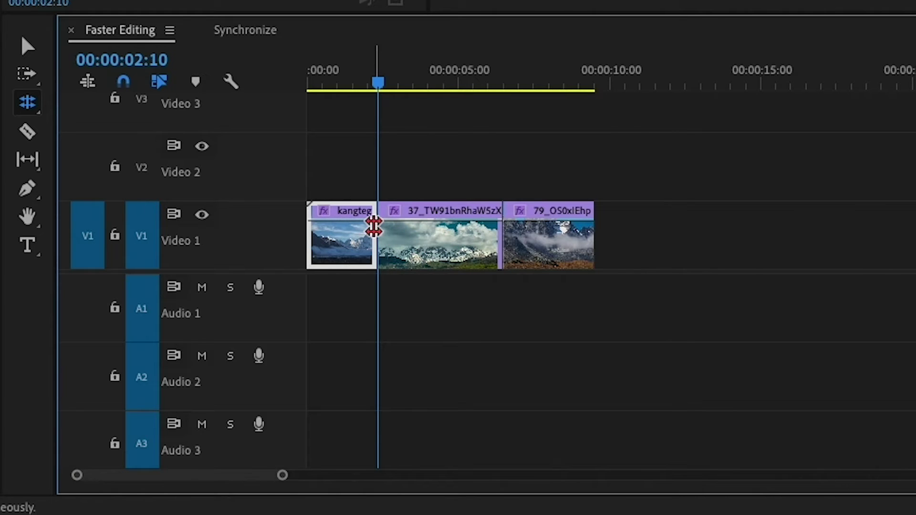
pyautogui.moveTo(373, 228); pyautogui.dragTo(422, 231)
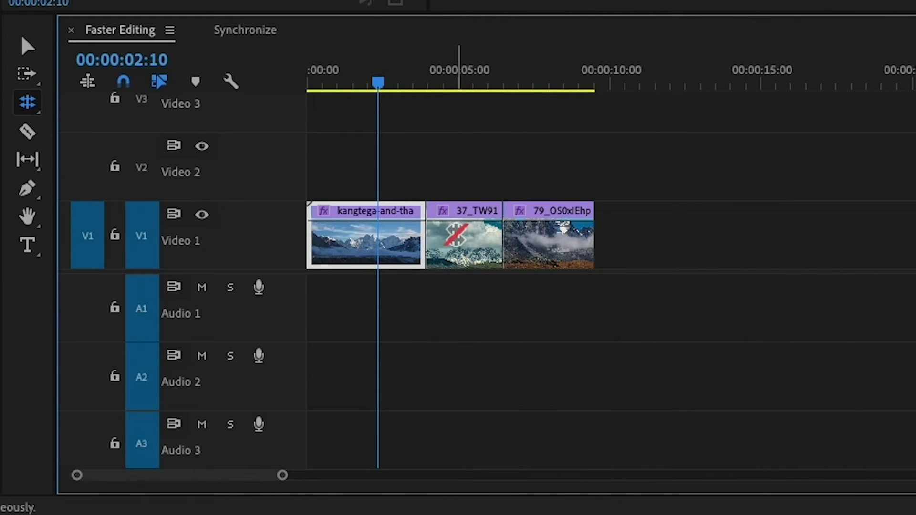
pyautogui.press('v')
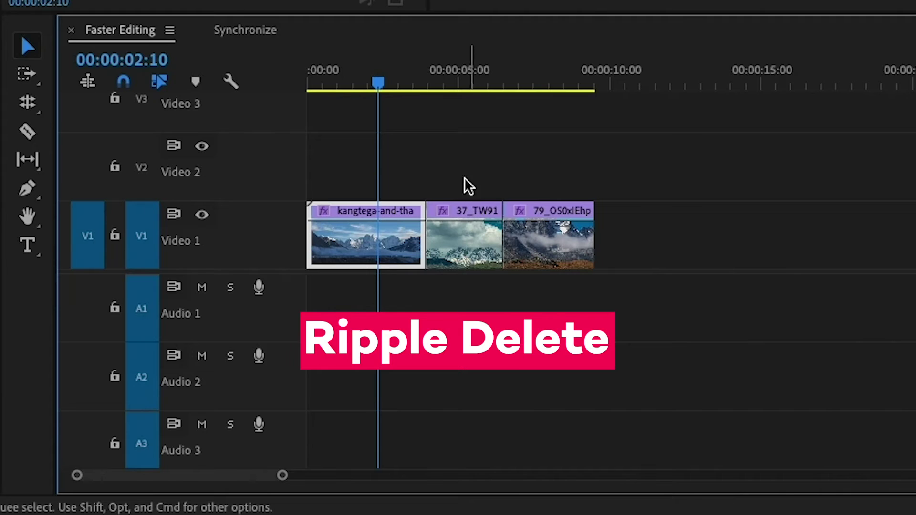
# Step: Ripple-delete the middle V1 clip so the third clip follows the first
pyautogui.click(477, 224)
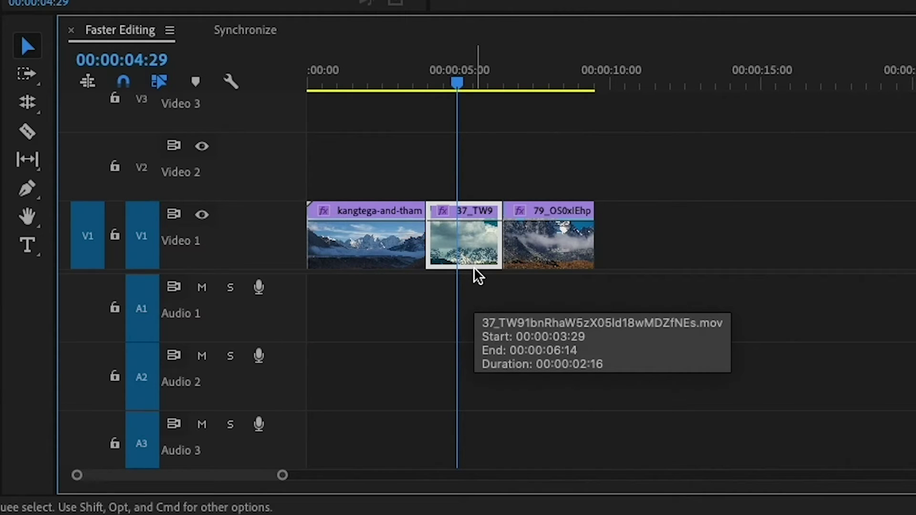
pyautogui.hotkey('shift', 'Delete')
pyautogui.press('Up')
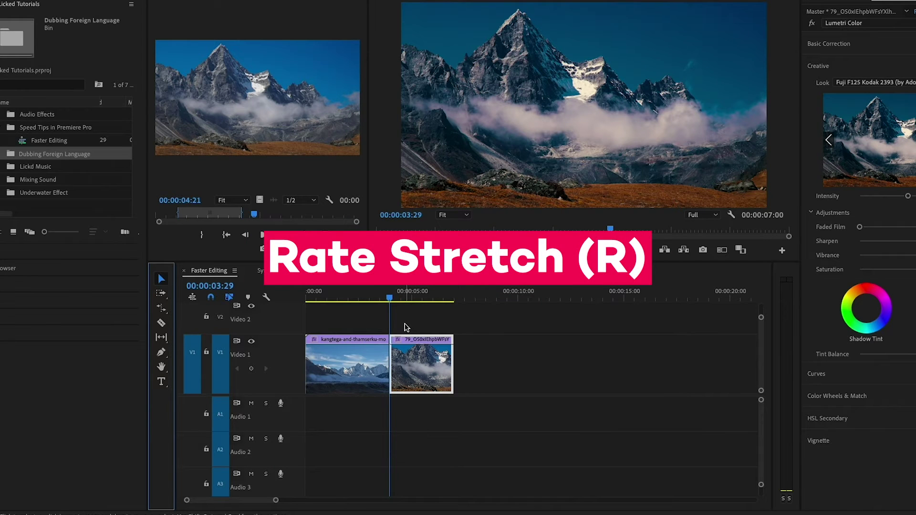
# Step: Rate-stretch the second clip longer to slow it down, and preview the playback
pyautogui.press('r')
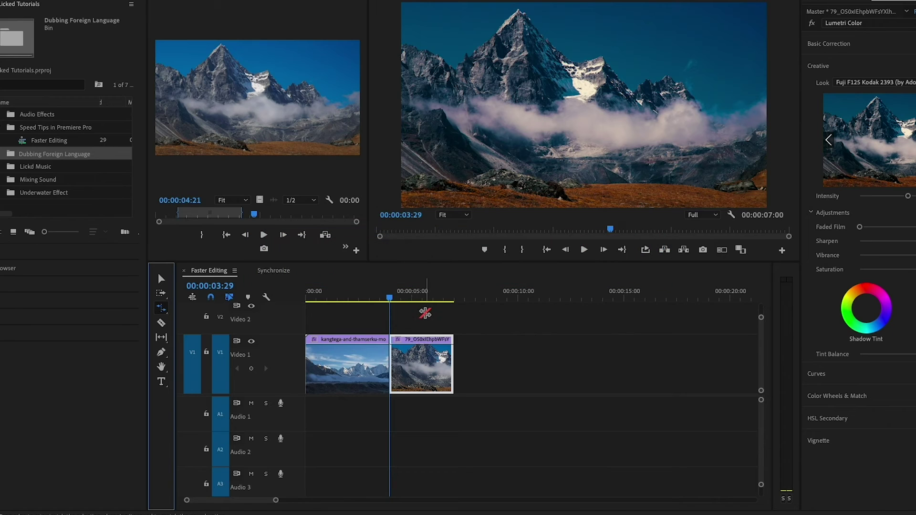
pyautogui.click(161, 313)
pyautogui.moveTo(452, 343); pyautogui.dragTo(548, 343)
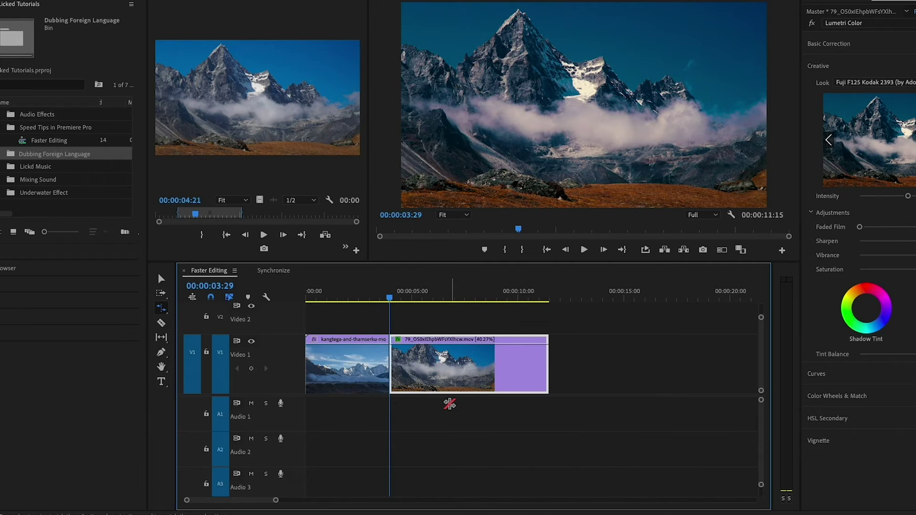
pyautogui.press('space')
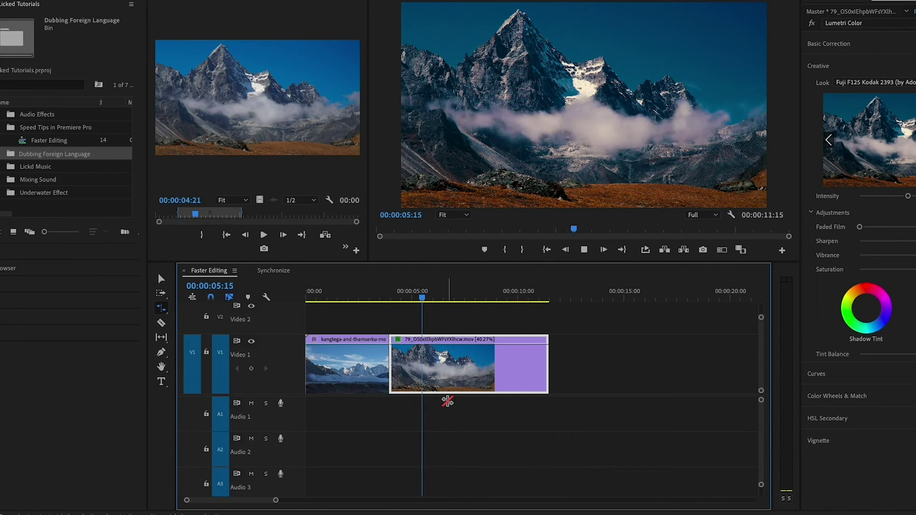
pyautogui.press('space')
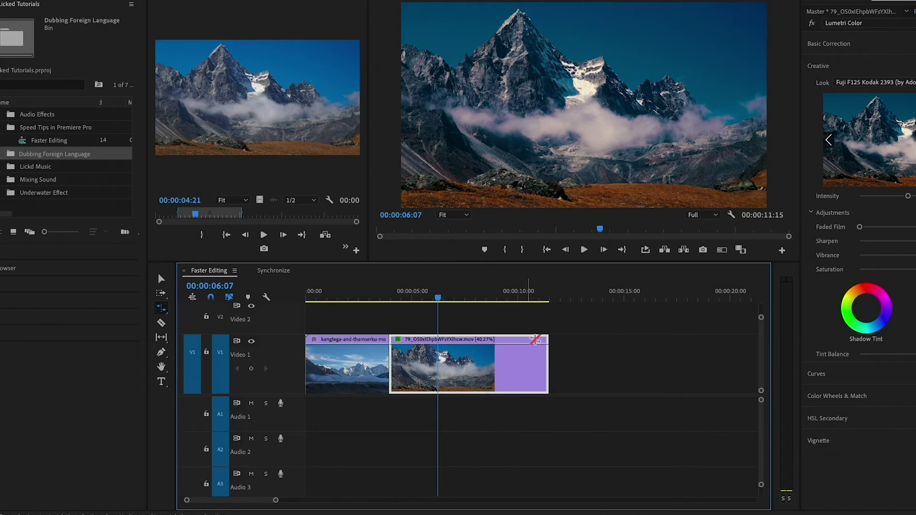
# Step: Shorten the second clip to speed it up to 189.58%, then preview it
pyautogui.moveTo(547, 343); pyautogui.dragTo(423, 344)
pyautogui.click(396, 289)
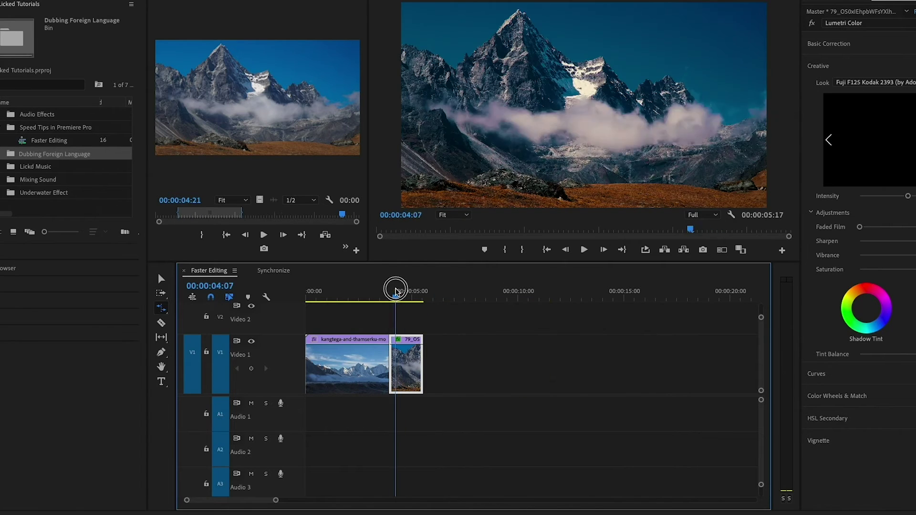
pyautogui.press('space')
pyautogui.press('space')
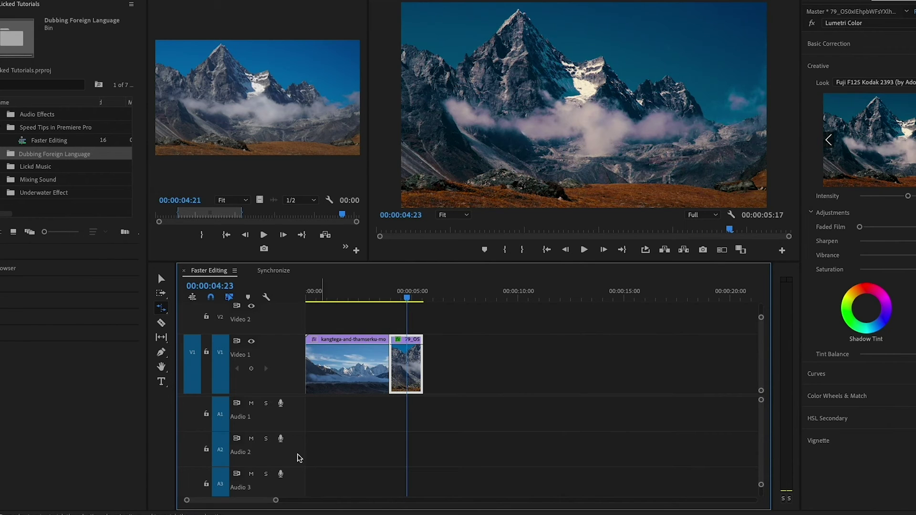
pyautogui.moveTo(275, 500); pyautogui.dragTo(250, 503)
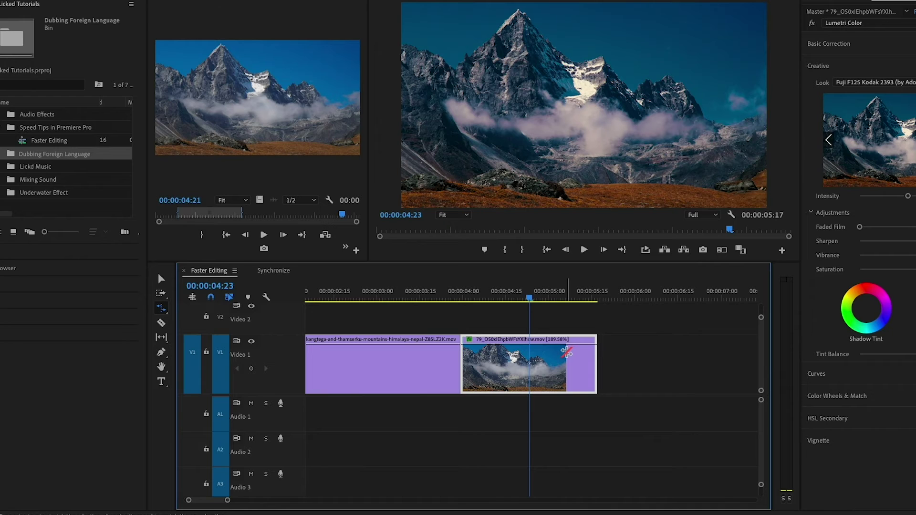
pyautogui.click(266, 297)
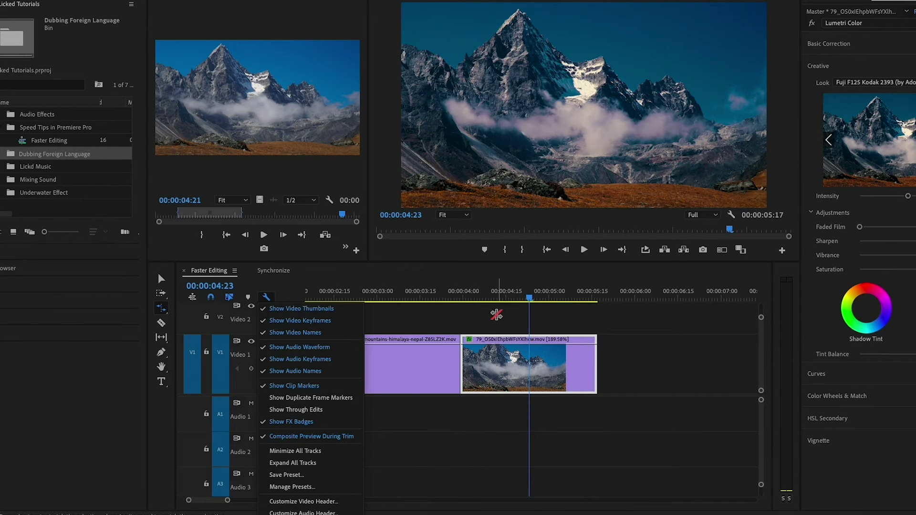
pyautogui.click(496, 314)
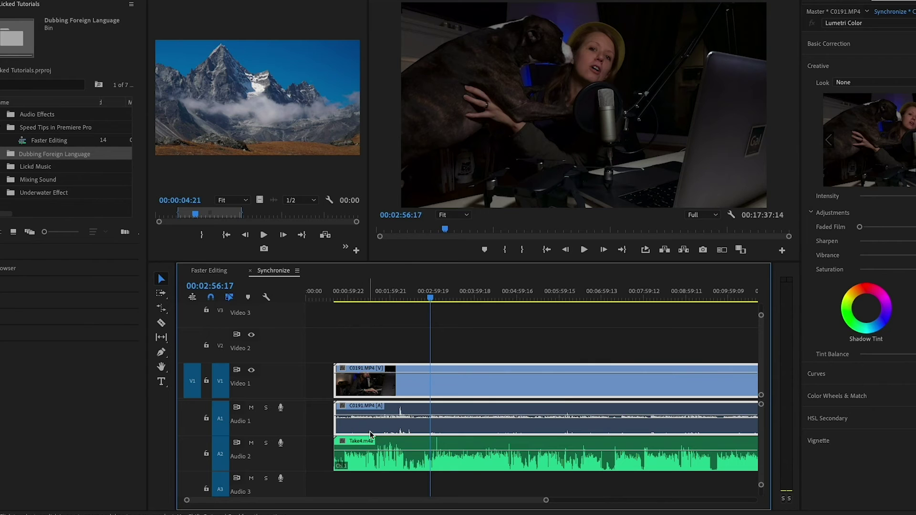
# Step: Select the C0191.MP4 video, camera audio and Take4.m4a clips and synchronize them by audio
pyautogui.click(371, 462)
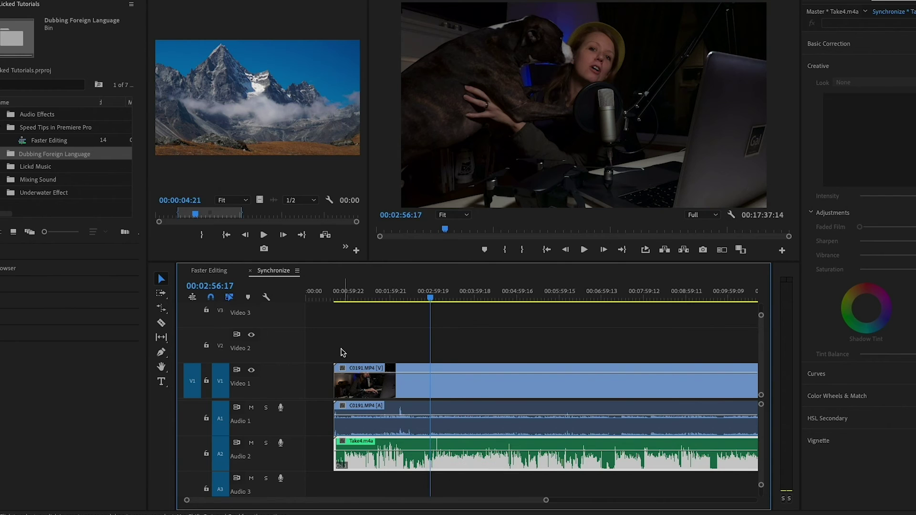
pyautogui.click(326, 348)
pyautogui.moveTo(326, 347); pyautogui.dragTo(458, 491)
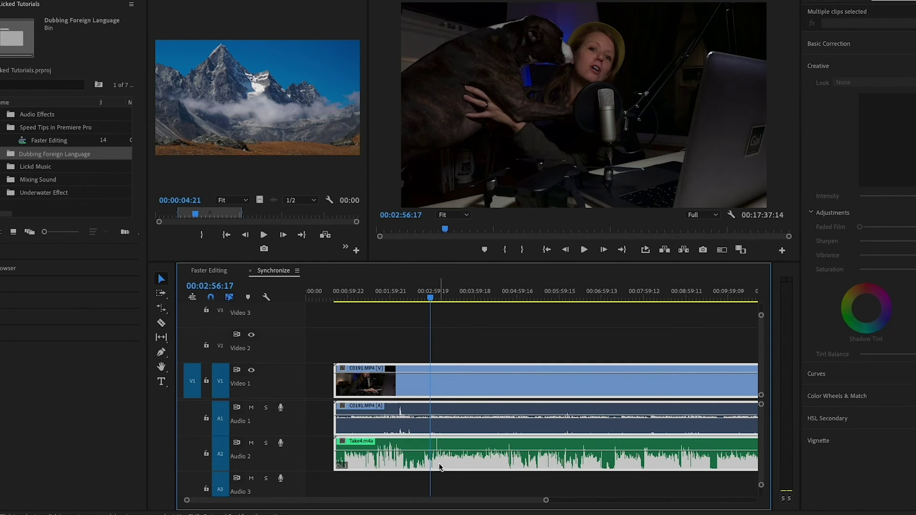
pyautogui.rightClick(483, 391)
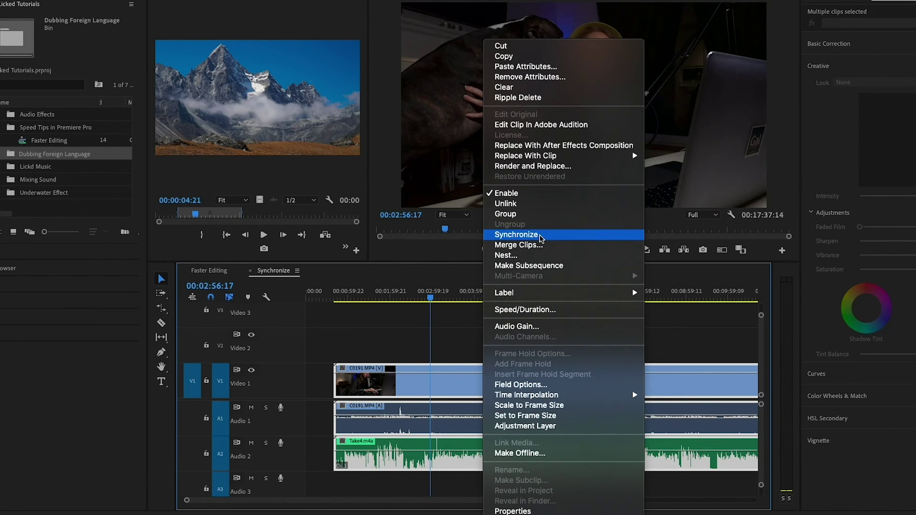
pyautogui.click(541, 236)
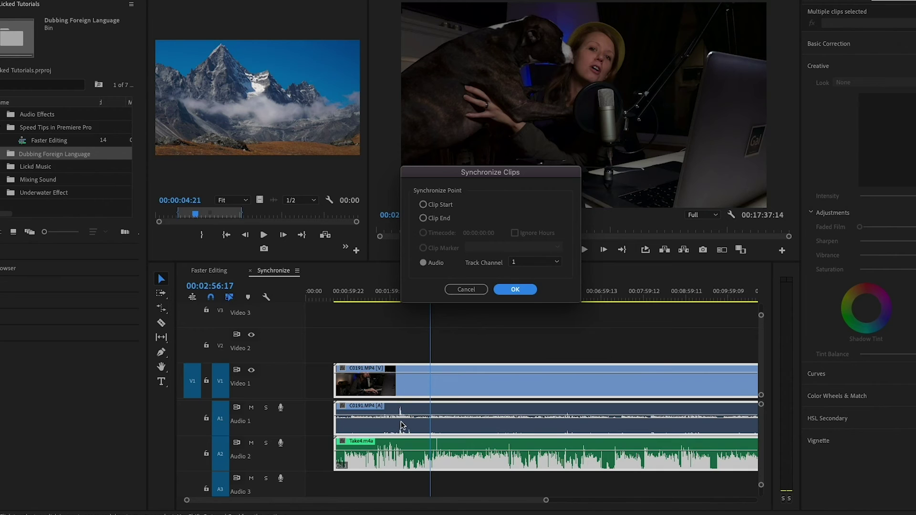
pyautogui.click(524, 295)
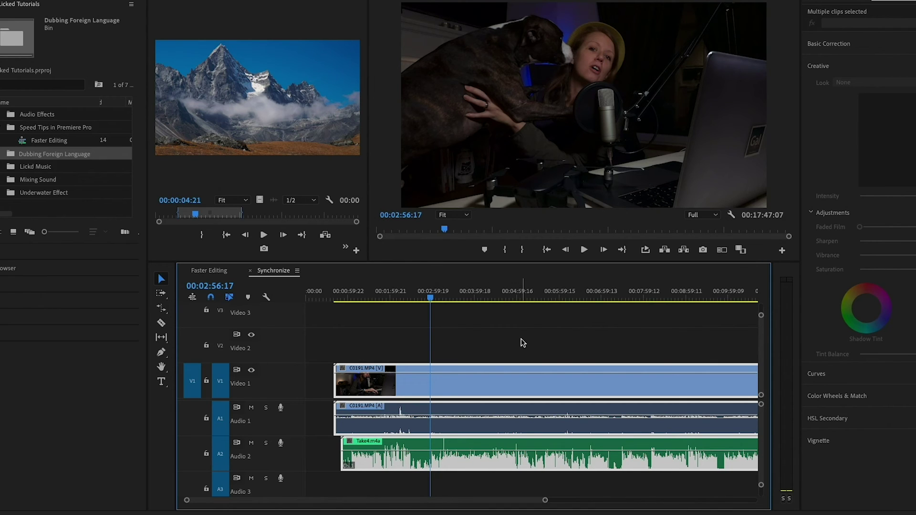
# Step: Mute the Audio 1 camera sound during playback, then stop playback
pyautogui.click(252, 408)
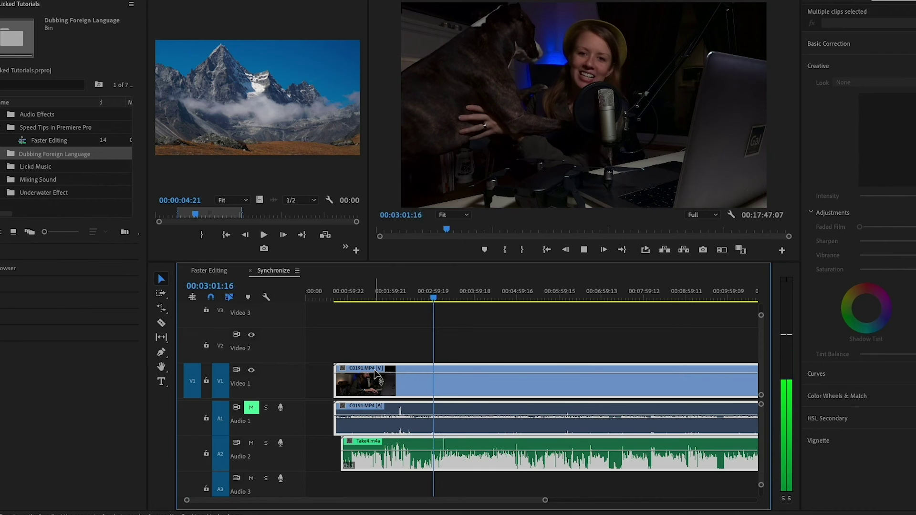
pyautogui.press('space')
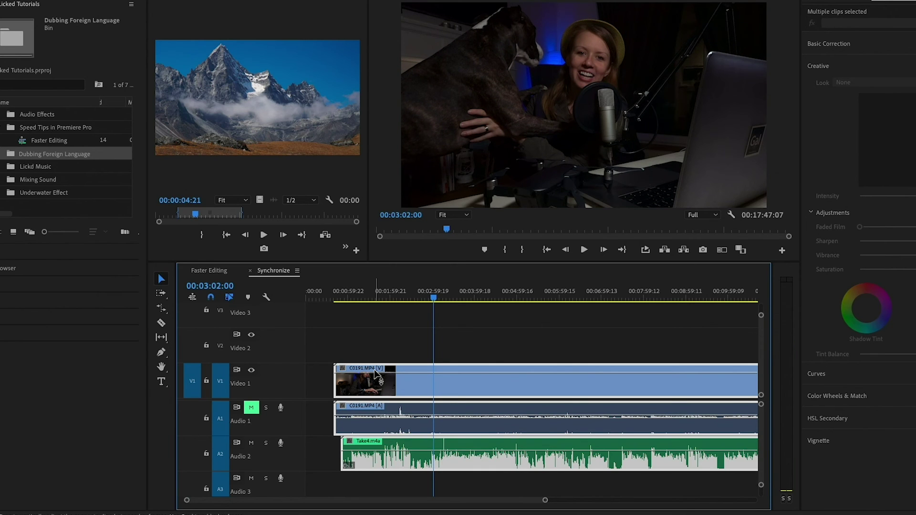